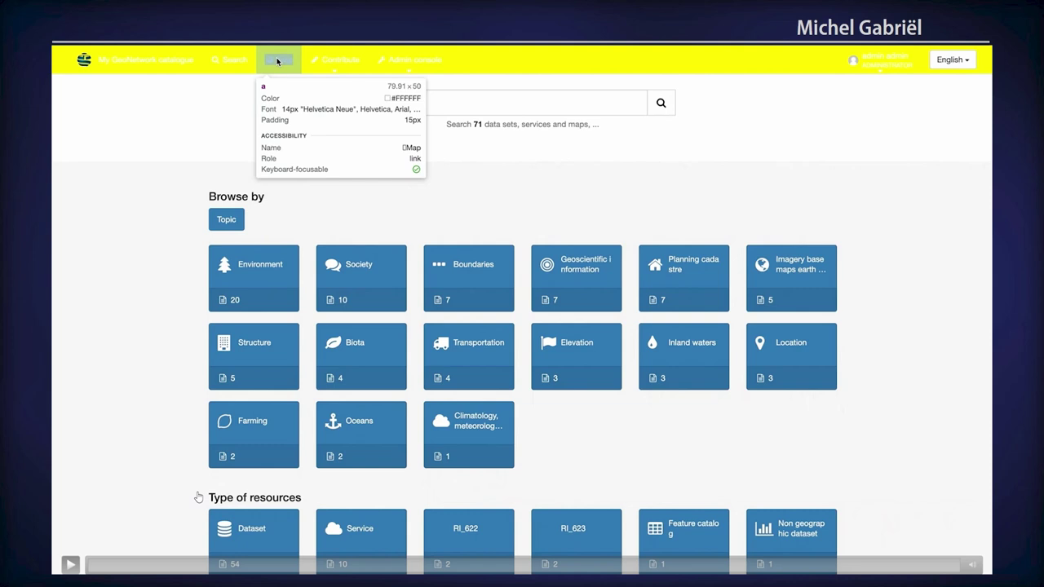
# Step: Play the embedded demo recording through to the Search page listing all 71 records
pyautogui.press('space')
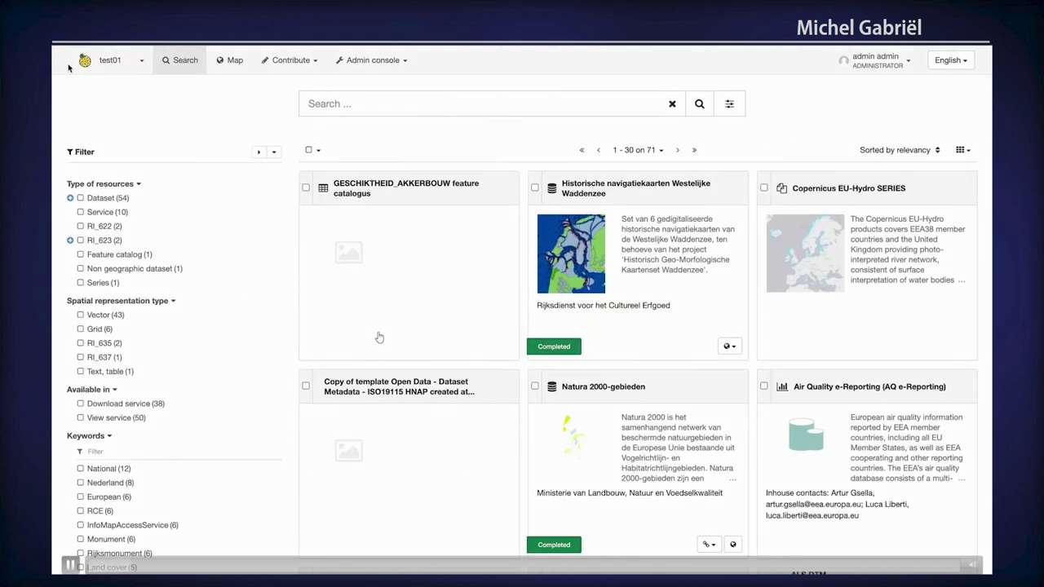
# Step: Using only the keyboard, tick the Feature catalog (1) option under Type of resources
pyautogui.press('Tab')
pyautogui.press('Tab')
pyautogui.press('Tab')
pyautogui.press('Tab')
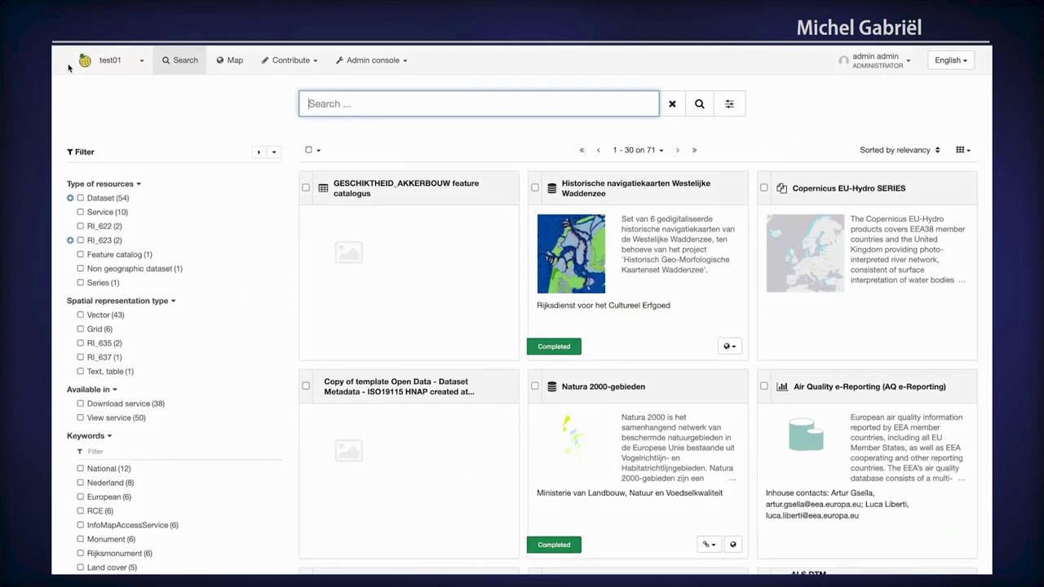
pyautogui.press('Tab')
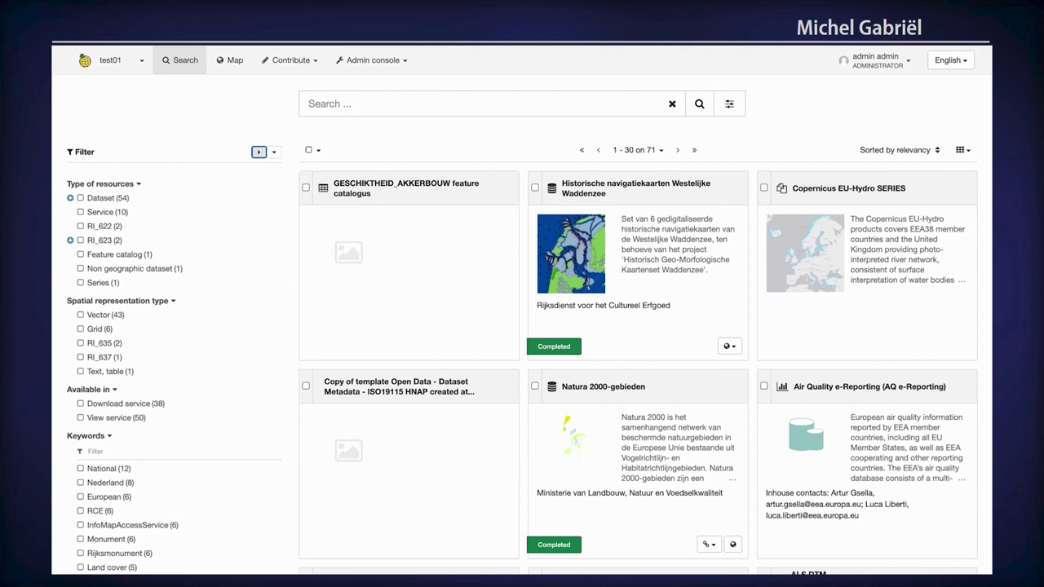
pyautogui.press('Tab')
pyautogui.press('Tab')
pyautogui.press('Tab')
pyautogui.press('Tab')
pyautogui.press('Tab')
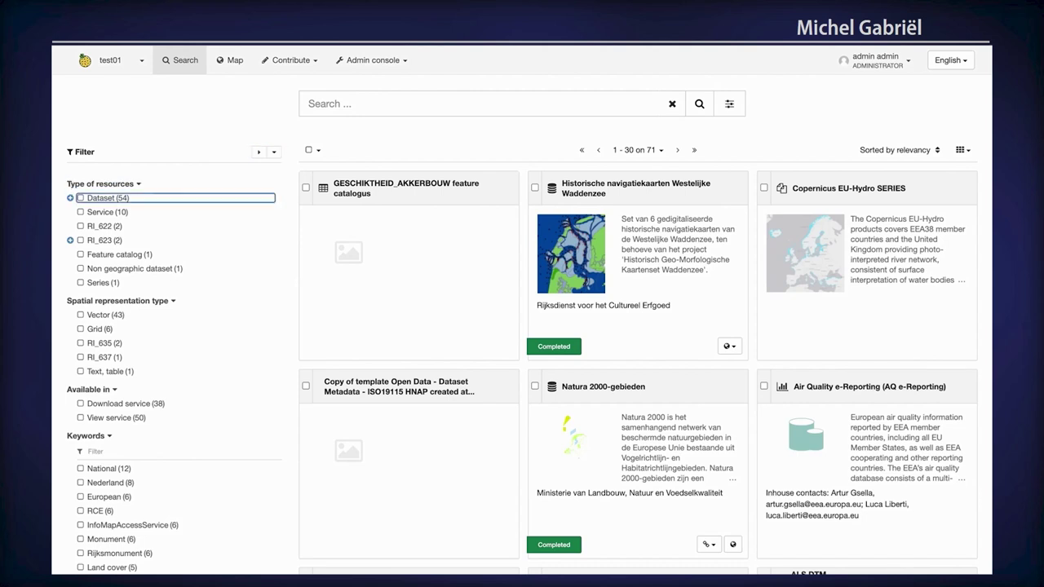
pyautogui.press('Tab')
pyautogui.press('Tab')
pyautogui.press('Tab')
pyautogui.press('Tab')
pyautogui.press('Tab')
pyautogui.press('Tab')
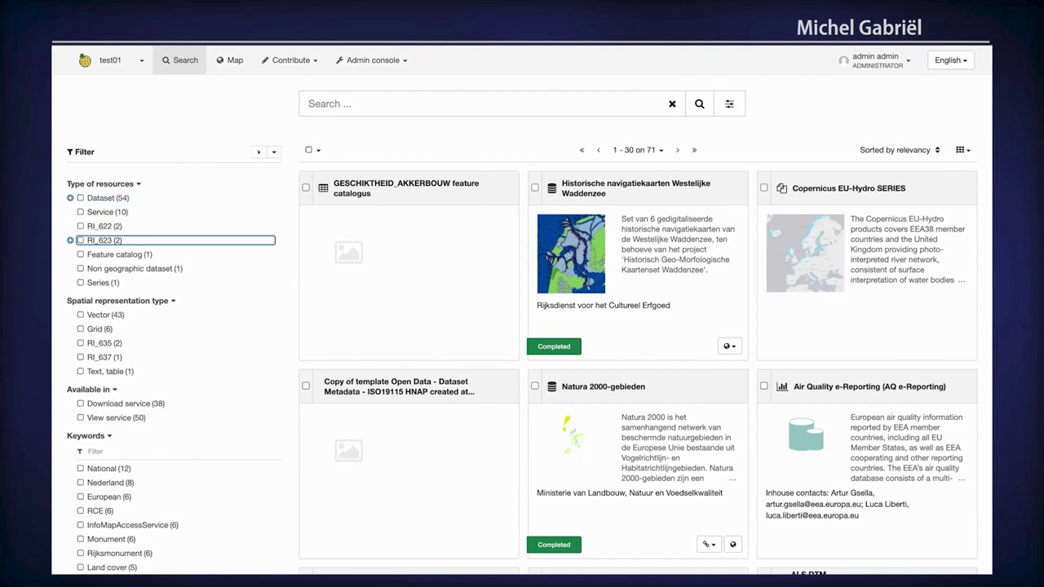
pyautogui.press('Tab')
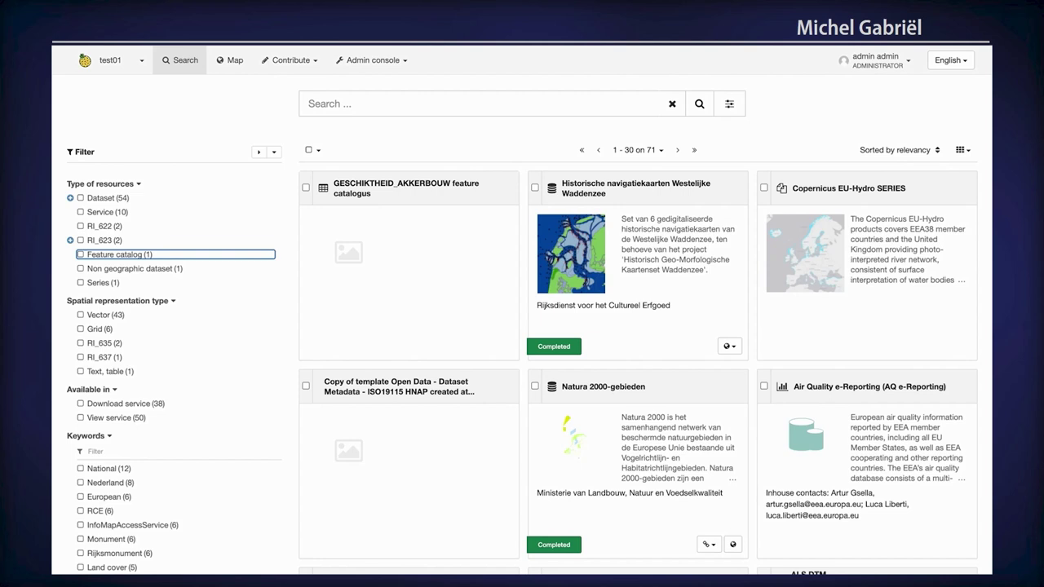
pyautogui.press('space')
# Step: Move keyboard focus onward through Available in, result paging, select-all options and sort order
pyautogui.press('Tab')
pyautogui.press('Tab')
pyautogui.press('Tab')
pyautogui.press('Tab')
pyautogui.press('Tab')
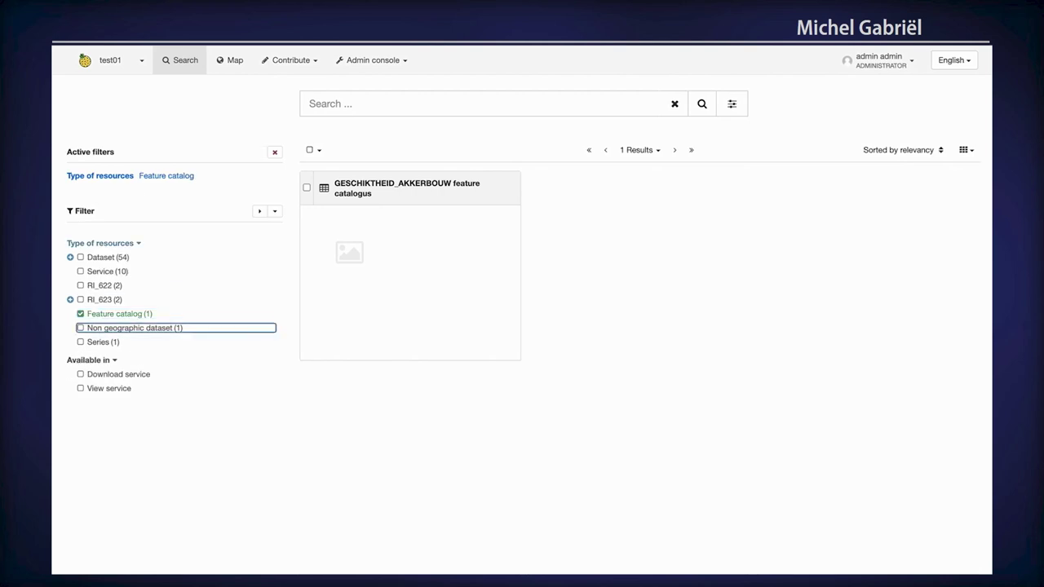
pyautogui.press('Tab')
pyautogui.press('Tab')
pyautogui.press('Tab')
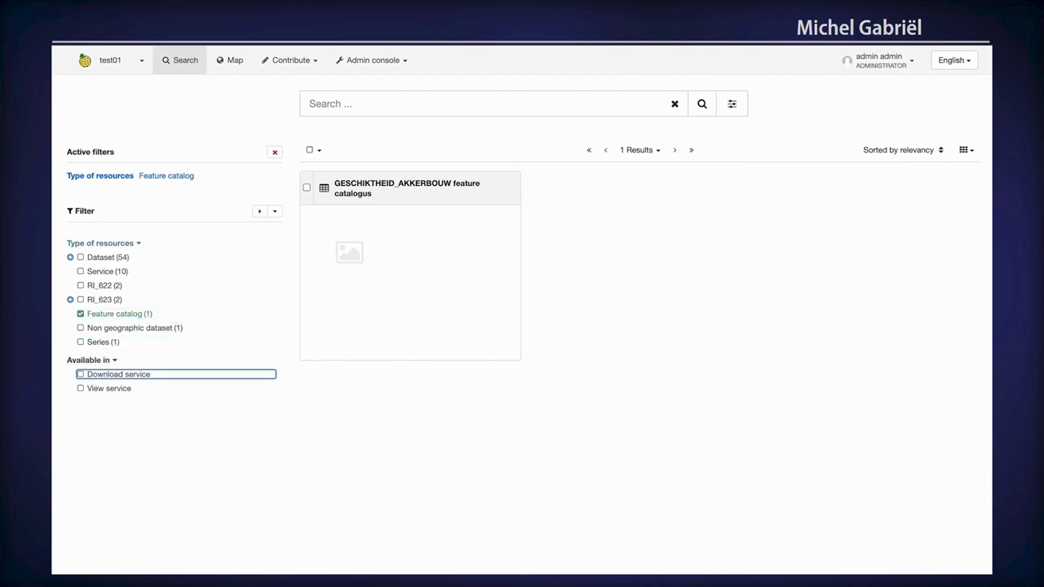
pyautogui.press('Tab')
pyautogui.press('Tab')
pyautogui.press('Tab')
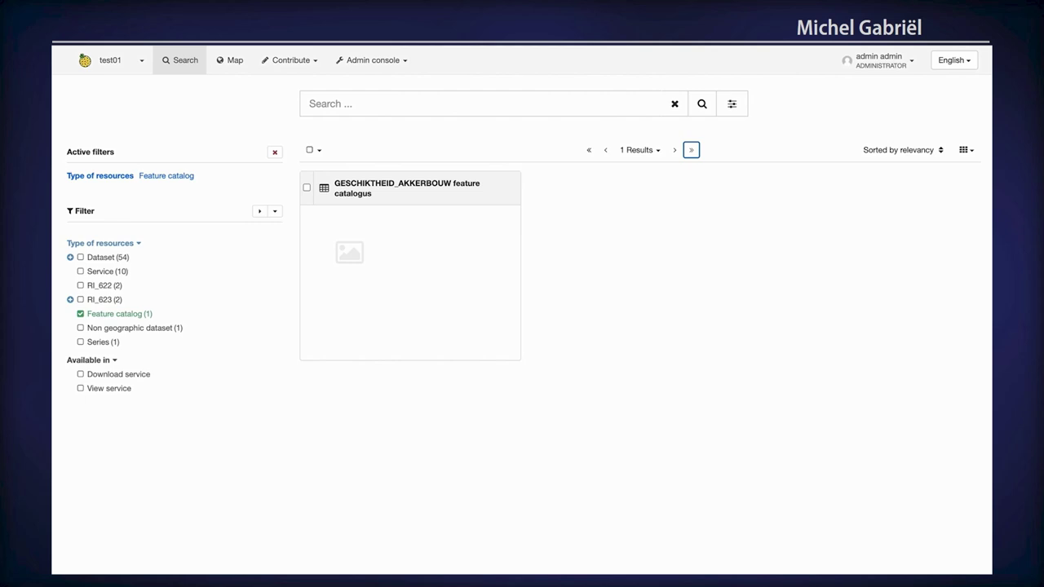
pyautogui.press('Tab')
pyautogui.press('Tab')
pyautogui.press('Tab')
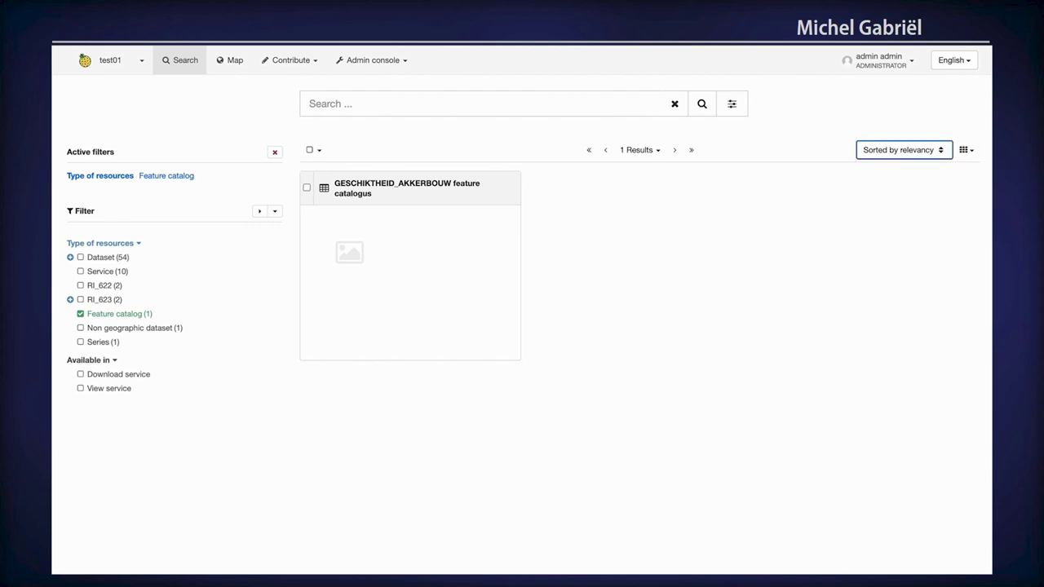
pyautogui.press('Tab')
pyautogui.press('Tab')
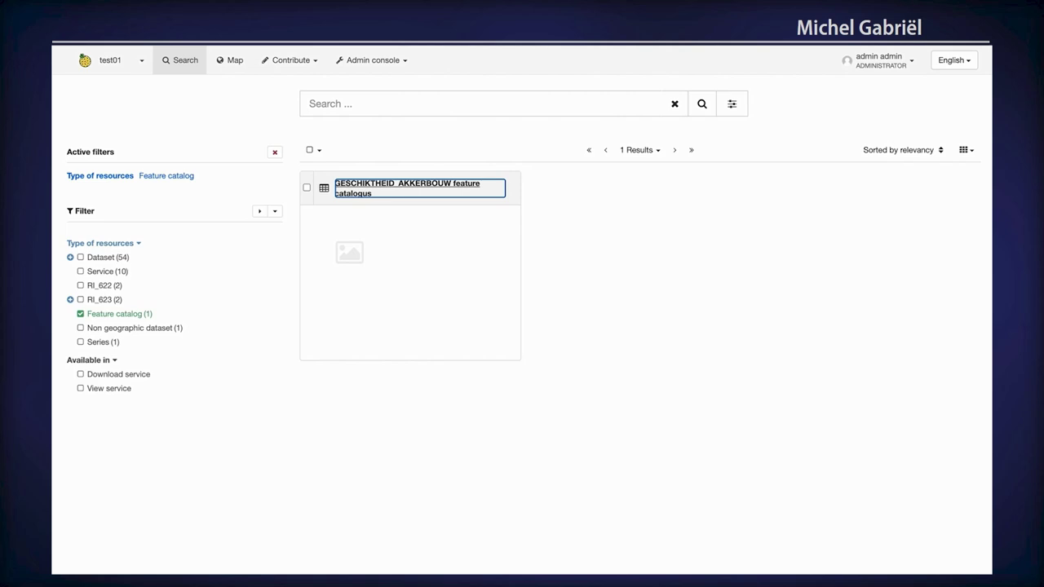
# Step: Remove the Feature catalog filter so all records are listed again
pyautogui.hotkey('alt', 'Left')
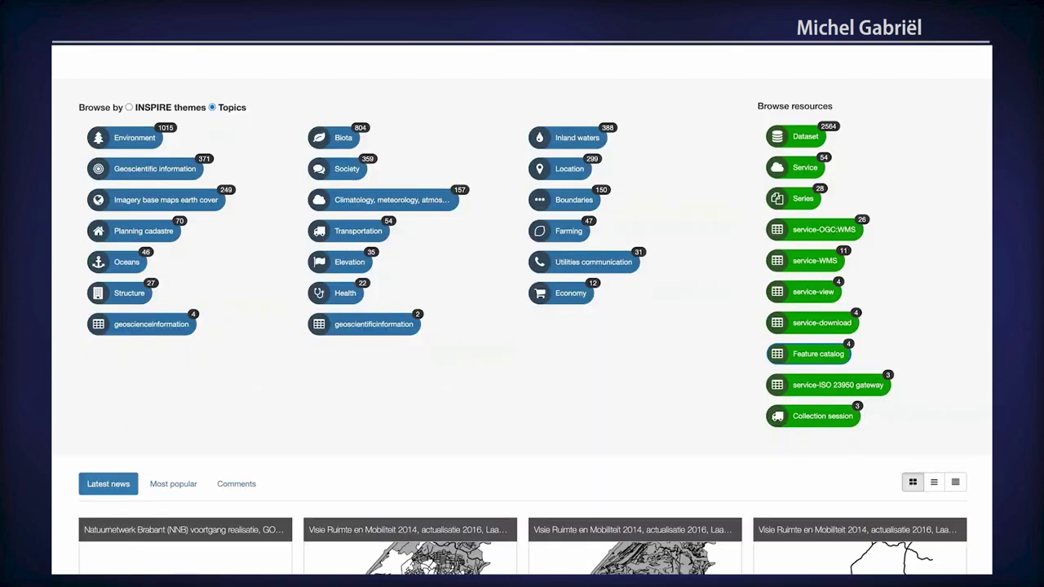
# Step: Play the embedded demo recording showing the Transifex core-geonetwork Resources page
pyautogui.click(359, 454)
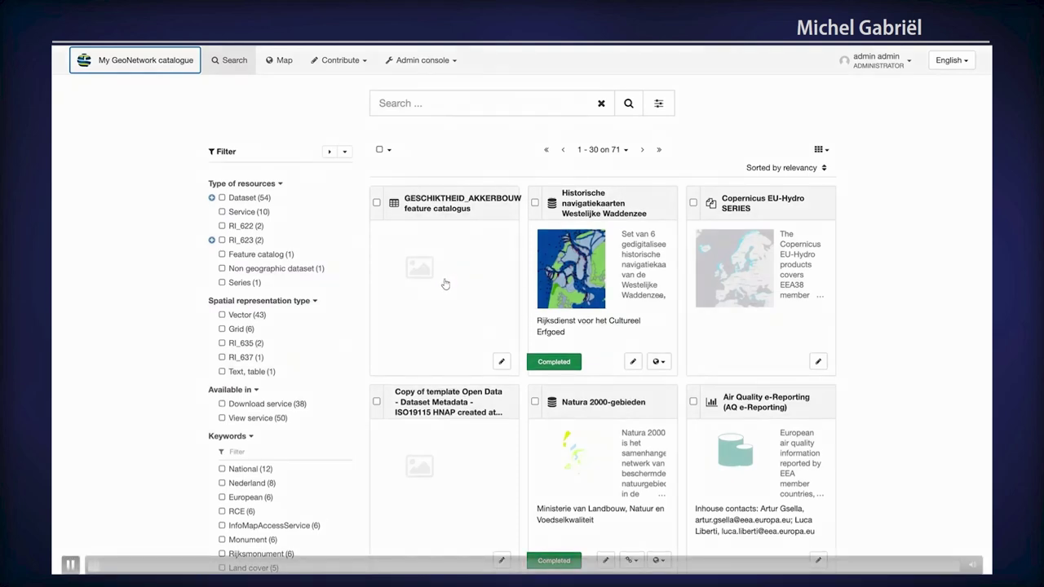
pyautogui.press('Tab')
pyautogui.press('Tab')
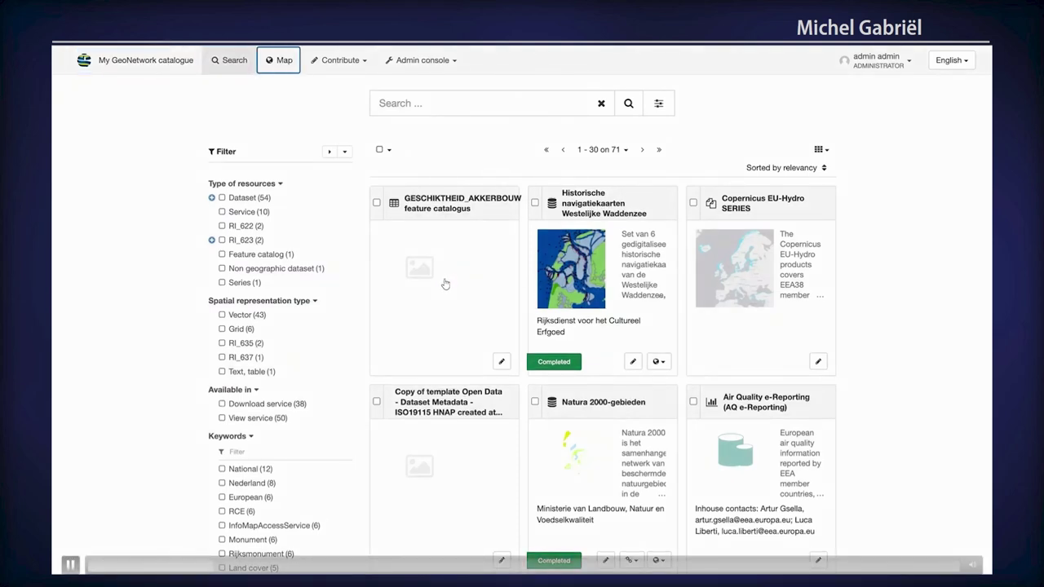
pyautogui.press('Tab')
pyautogui.press('Return')
pyautogui.press('Down')
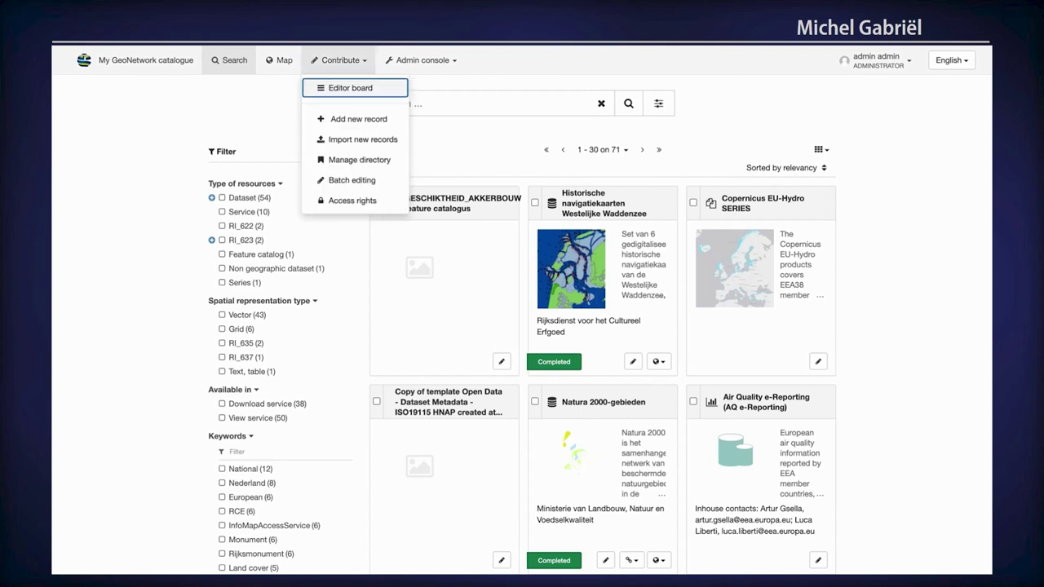
pyautogui.press('Down')
pyautogui.press('Down')
pyautogui.press('Down')
pyautogui.press('Up')
pyautogui.press('Up')
pyautogui.press('Up')
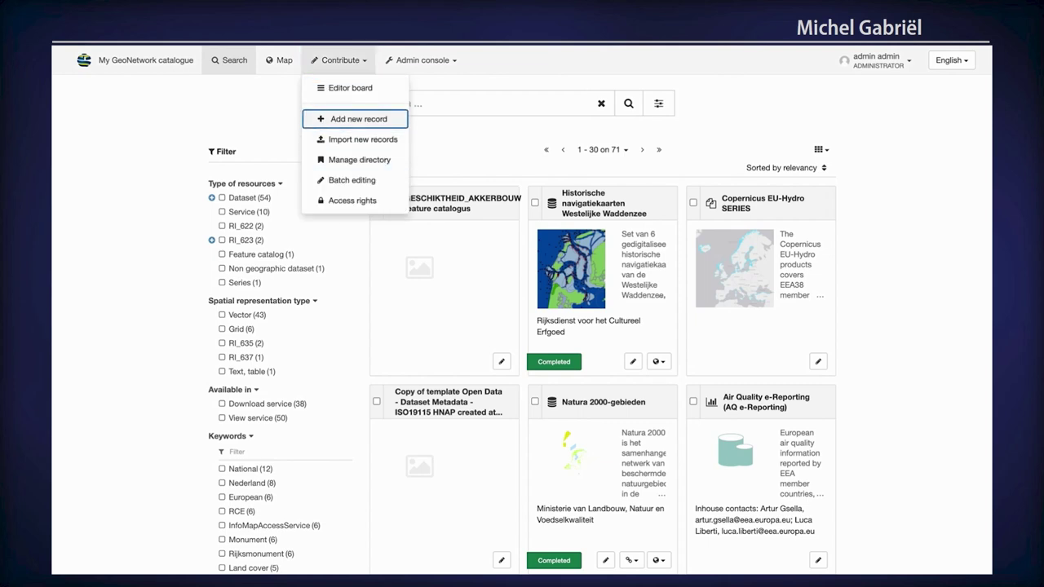
pyautogui.press('Escape')
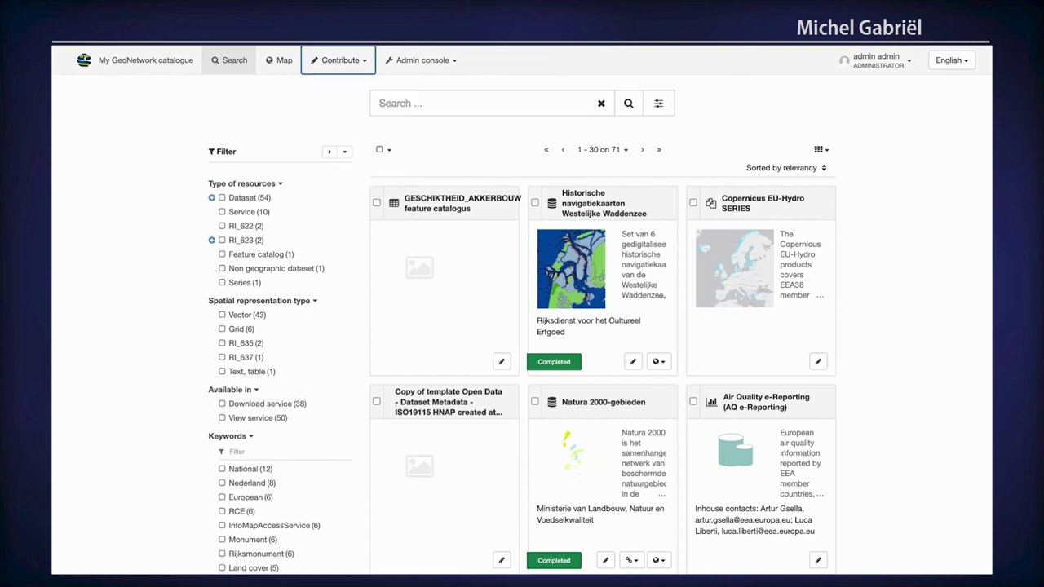
pyautogui.press('Tab')
pyautogui.press('Return')
pyautogui.press('Down')
pyautogui.press('Down')
pyautogui.press('Down')
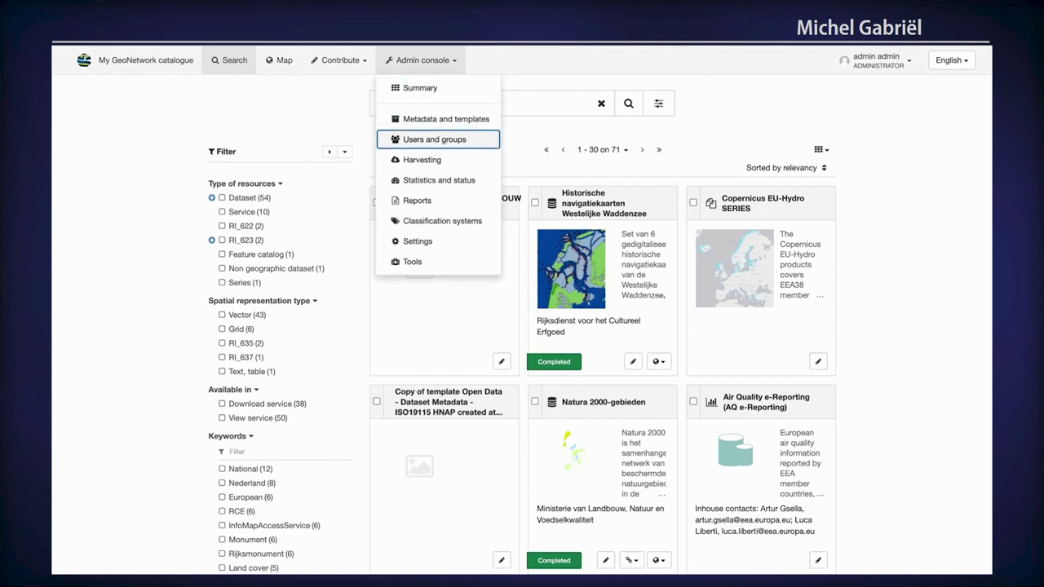
pyautogui.press('Down')
pyautogui.press('Down')
pyautogui.press('Escape')
pyautogui.press('Tab')
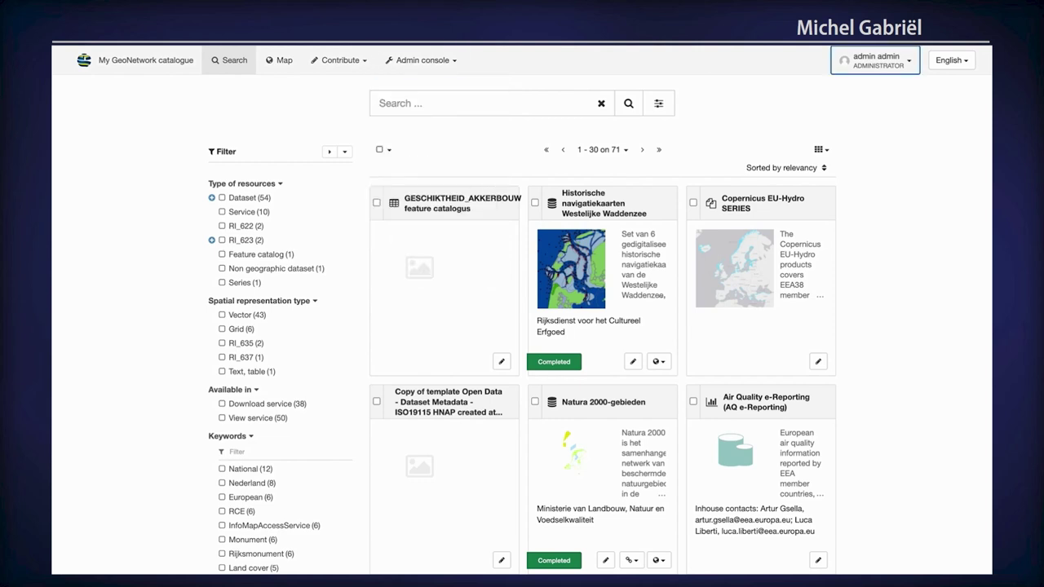
pyautogui.press('Tab')
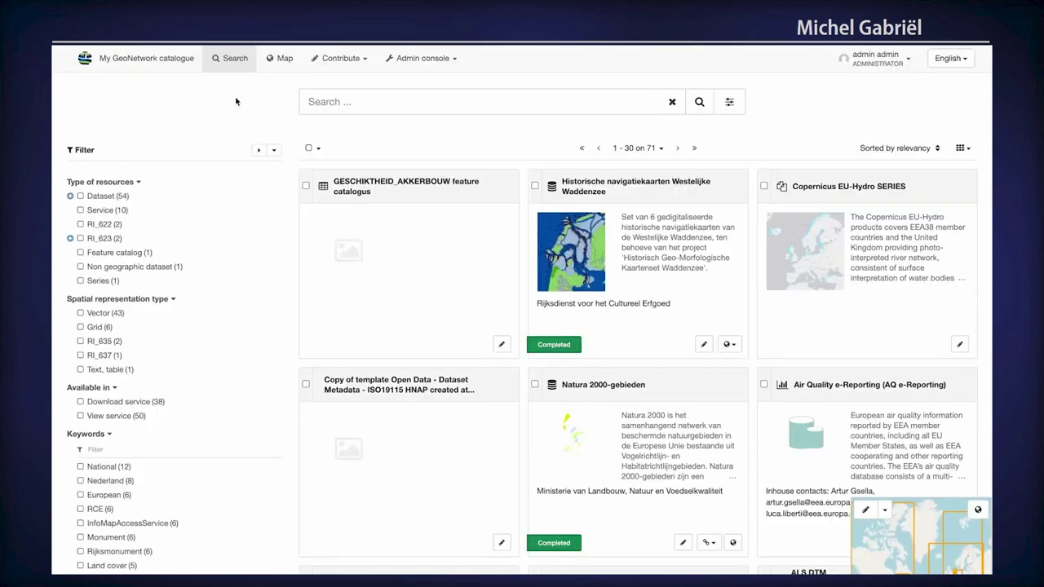
# Step: Put keyboard focus in the catalogue search field with the / shortcut
pyautogui.press('/')
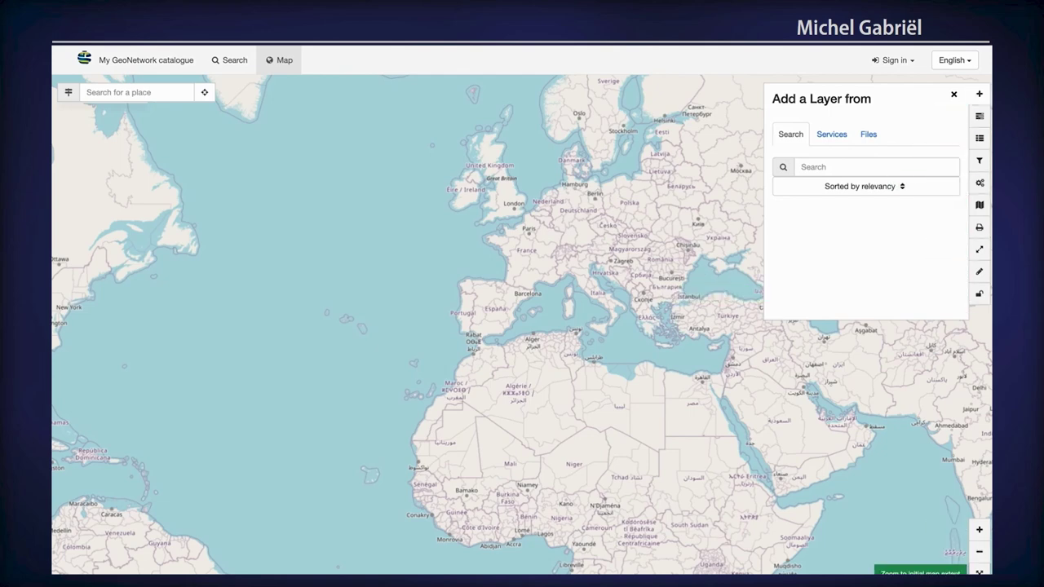
pyautogui.press('Tab')
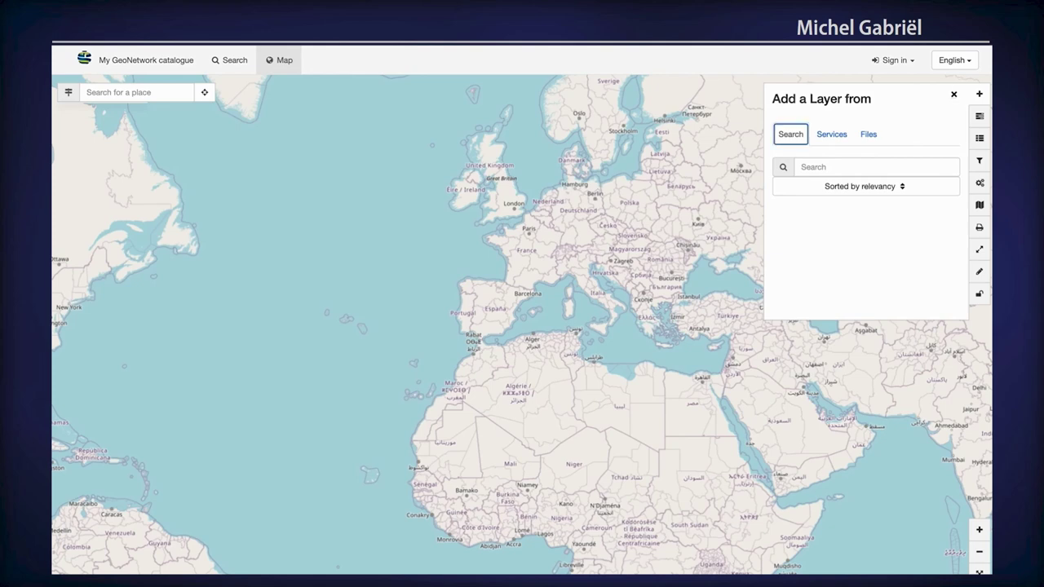
pyautogui.press('Tab')
pyautogui.press('Return')
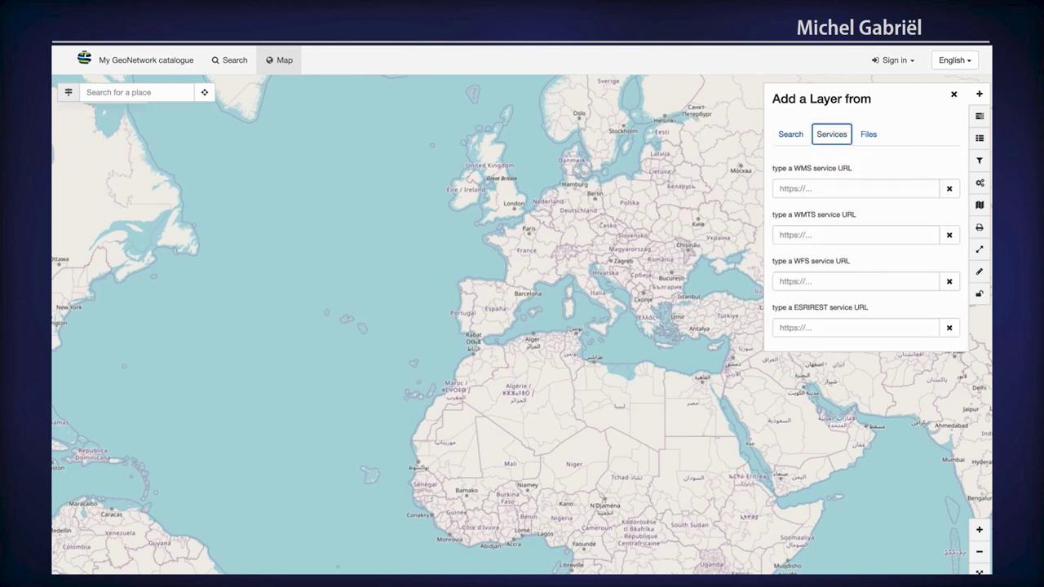
pyautogui.press('Tab')
pyautogui.press('Tab')
pyautogui.press('Tab')
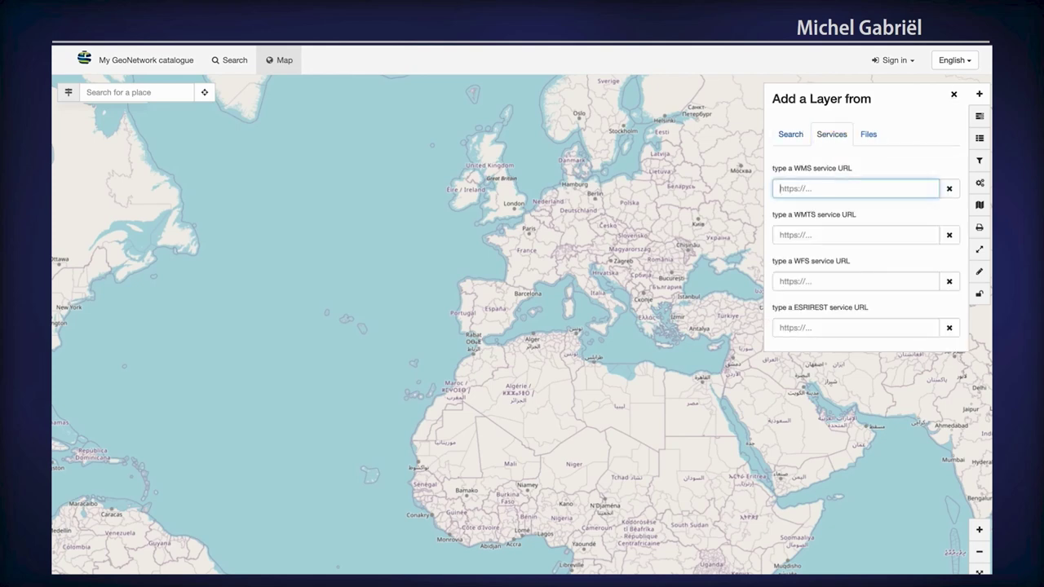
pyautogui.press('Tab')
pyautogui.press('Tab')
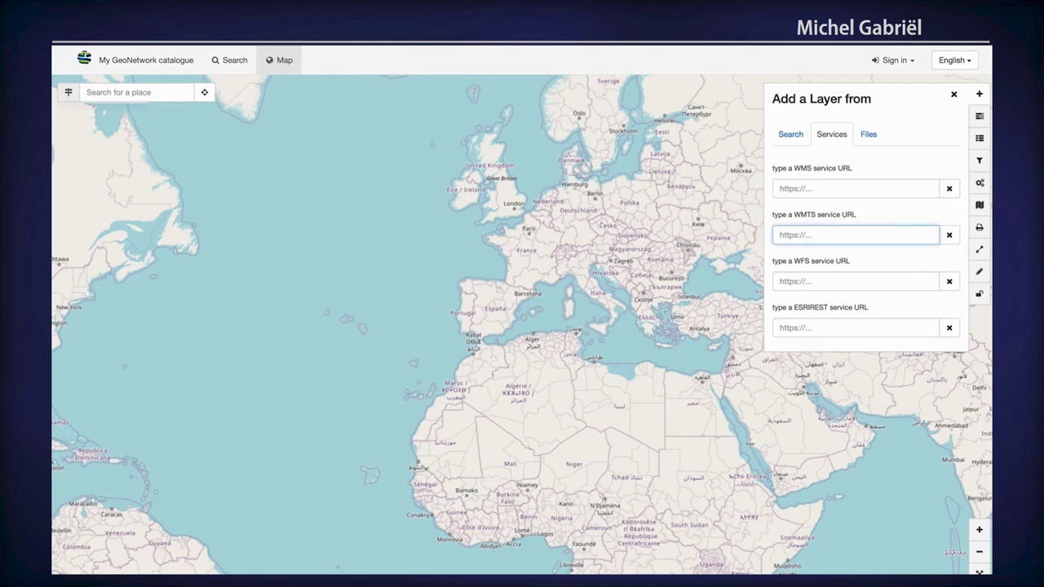
pyautogui.press('Tab')
pyautogui.press('Tab')
pyautogui.press('Tab')
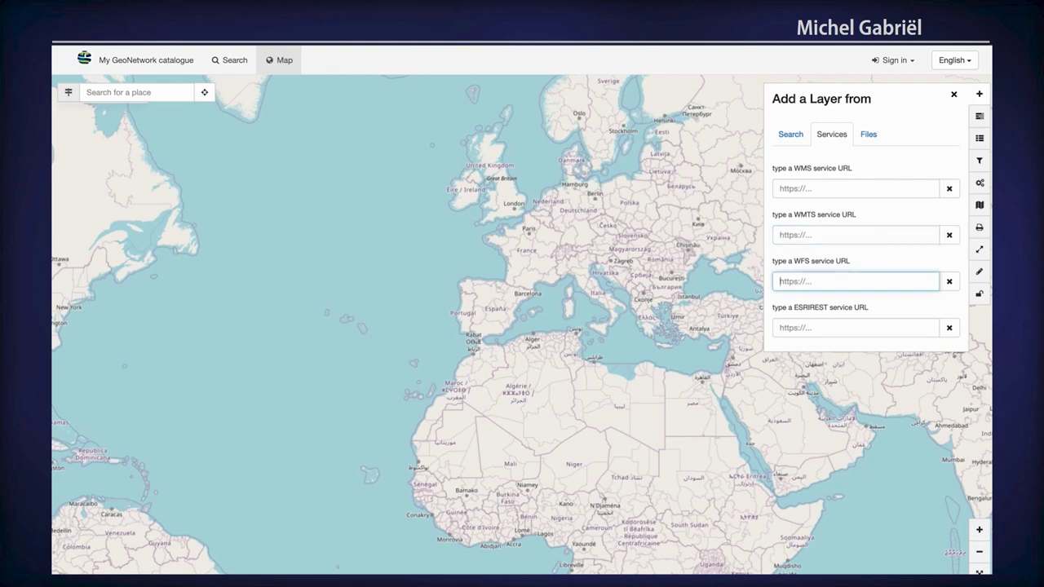
pyautogui.hotkey('shift', 'Tab')
pyautogui.hotkey('shift', 'Tab')
pyautogui.hotkey('shift', 'Tab')
pyautogui.hotkey('shift', 'Tab')
pyautogui.hotkey('shift', 'Tab')
pyautogui.hotkey('shift', 'Tab')
pyautogui.hotkey('shift', 'Tab')
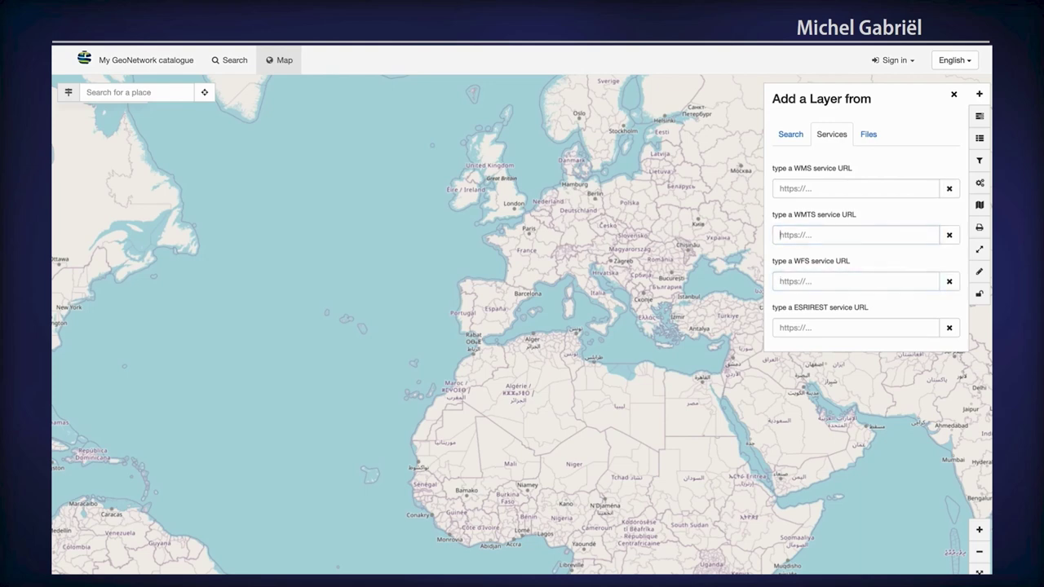
pyautogui.hotkey('shift', 'Tab')
pyautogui.hotkey('shift', 'Tab')
pyautogui.hotkey('shift', 'Tab')
pyautogui.hotkey('shift', 'Tab')
pyautogui.press('Return')
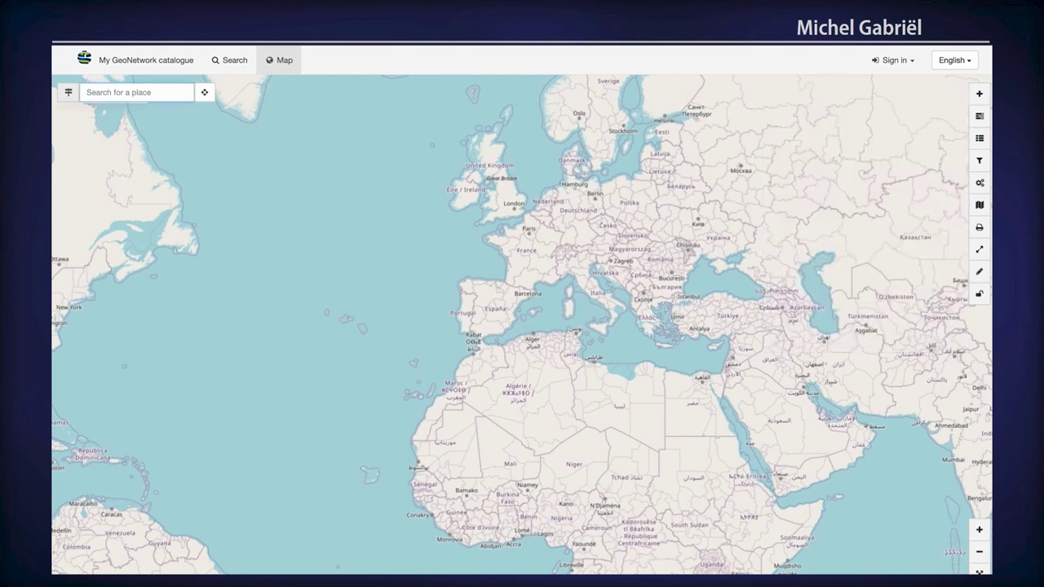
pyautogui.hotkey('shift', 'Tab')
pyautogui.press('Tab')
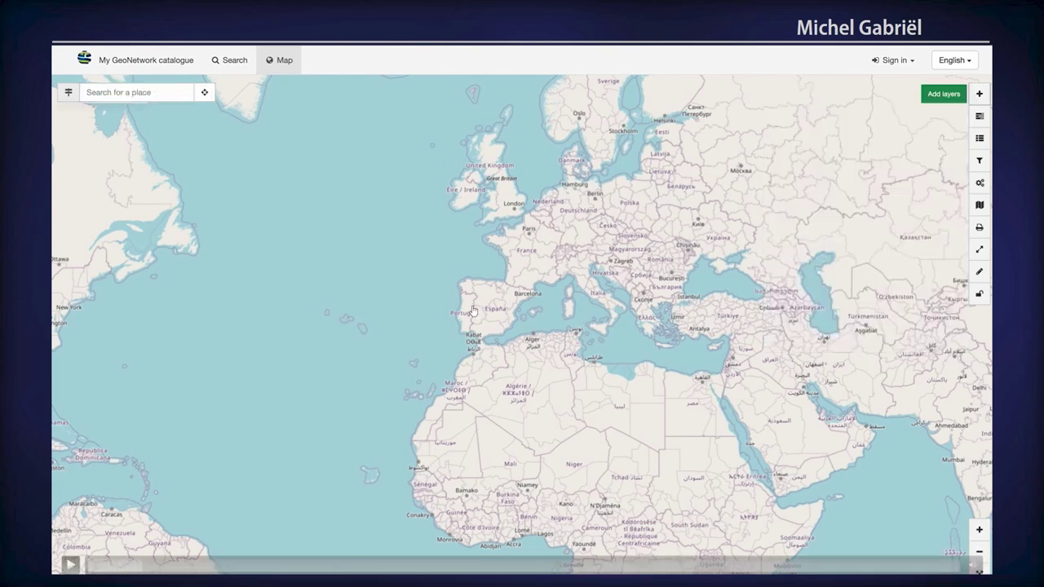
pyautogui.press('Return')
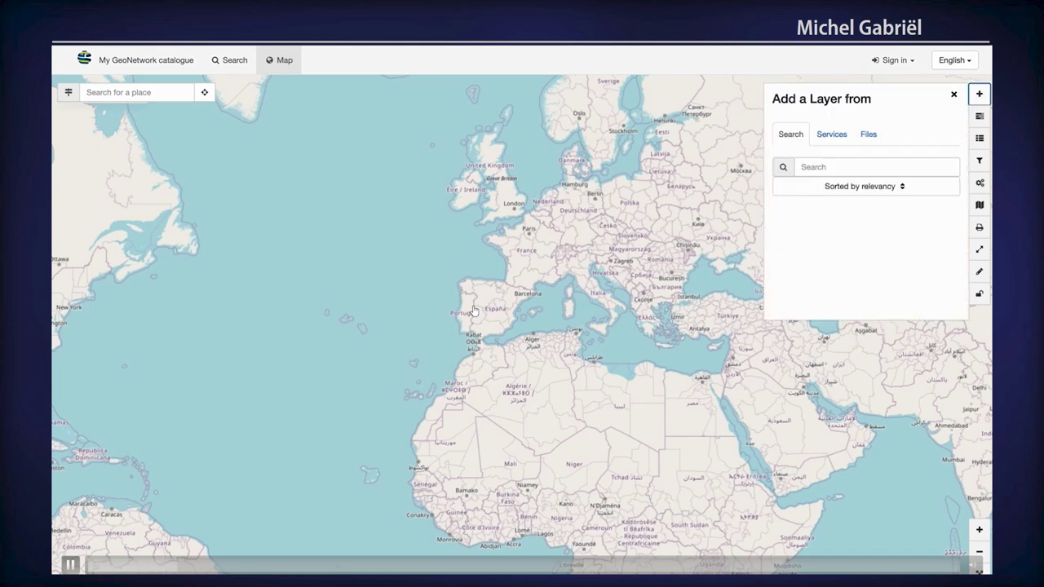